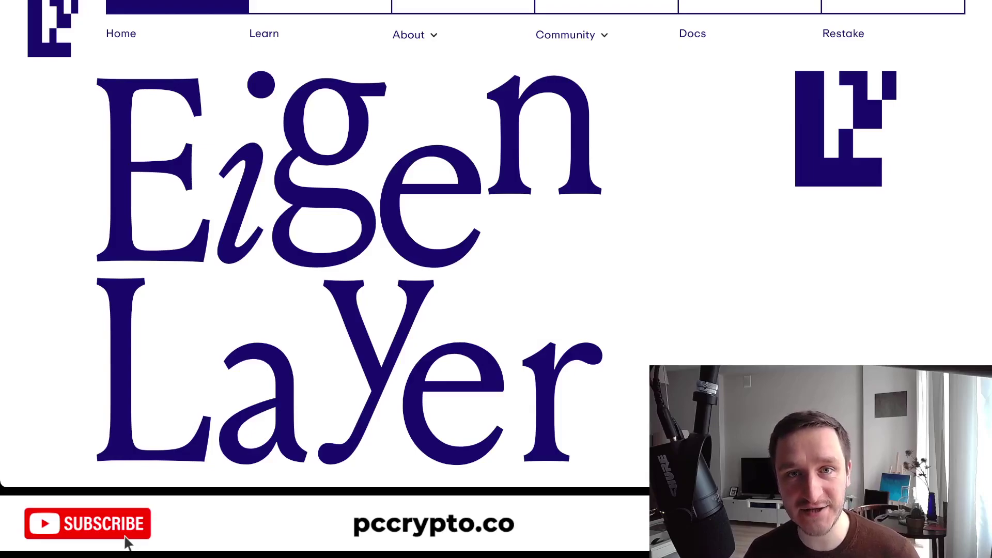
Step: Scroll past the hero logo to the Restakers section 'Stake ETH across multiple protocols at once'
scroll(496, 238, down, 5)
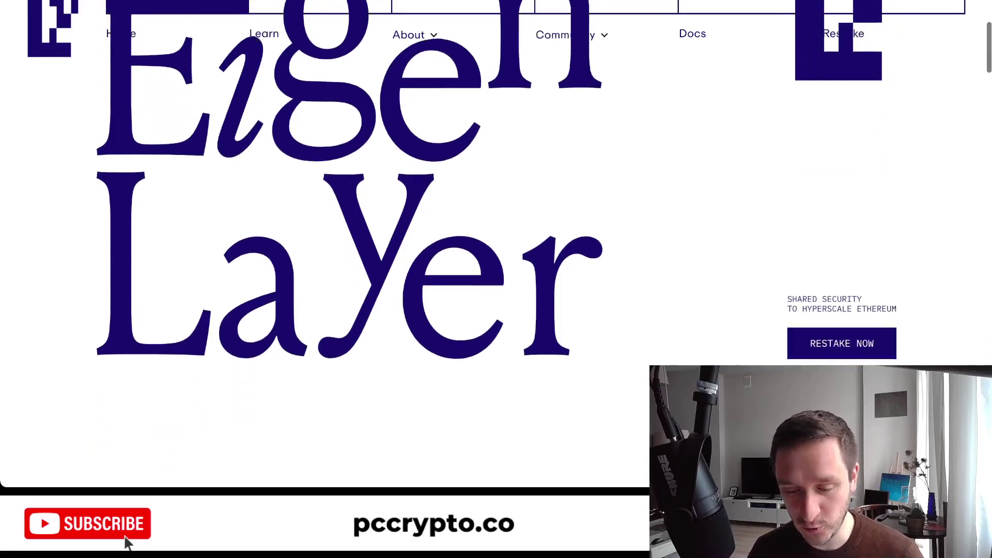
scroll(496, 238, down, 6)
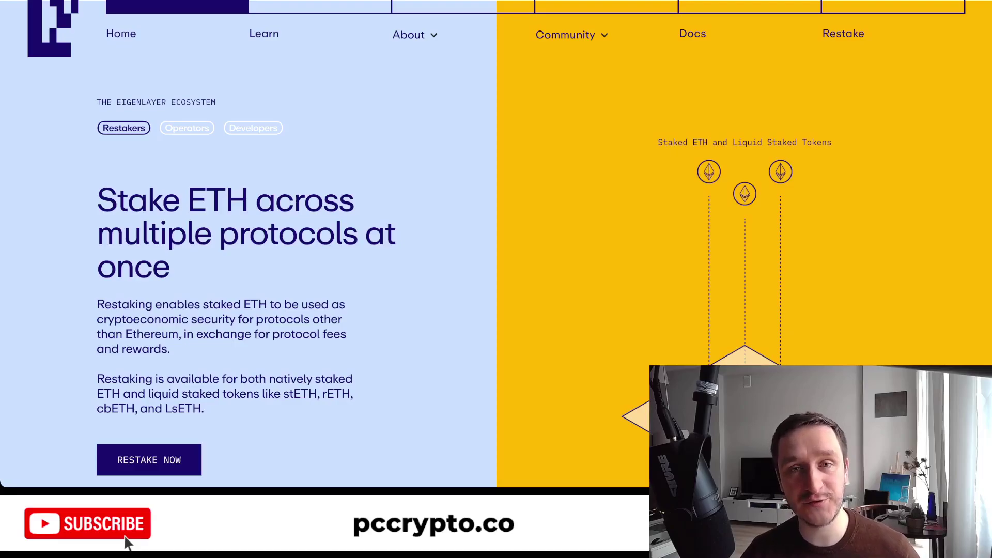
Step: Scroll past the Restakers, Operators and Developers panels to the Data Availability, Light Node Bridges cards
scroll(248, 259, down, 1)
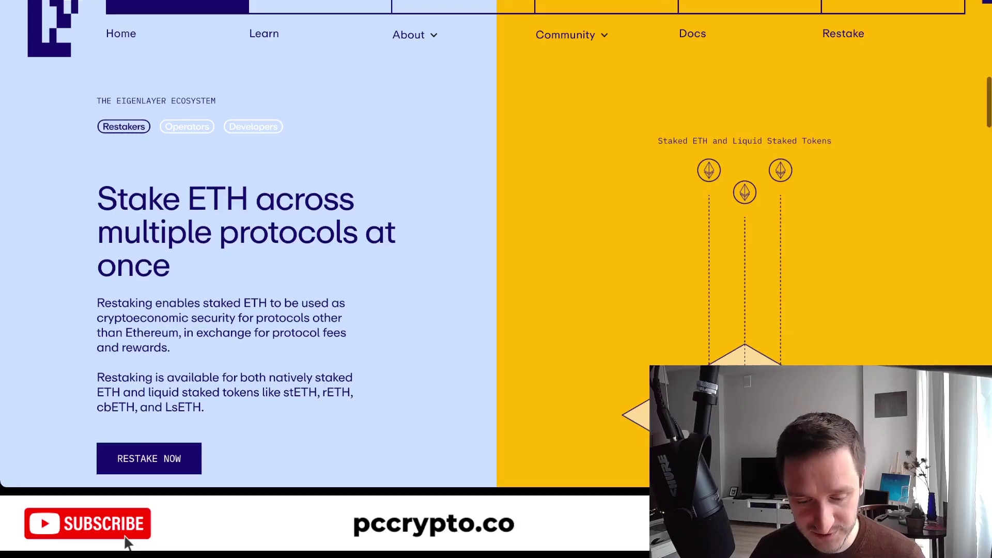
scroll(128, 542, down, 5)
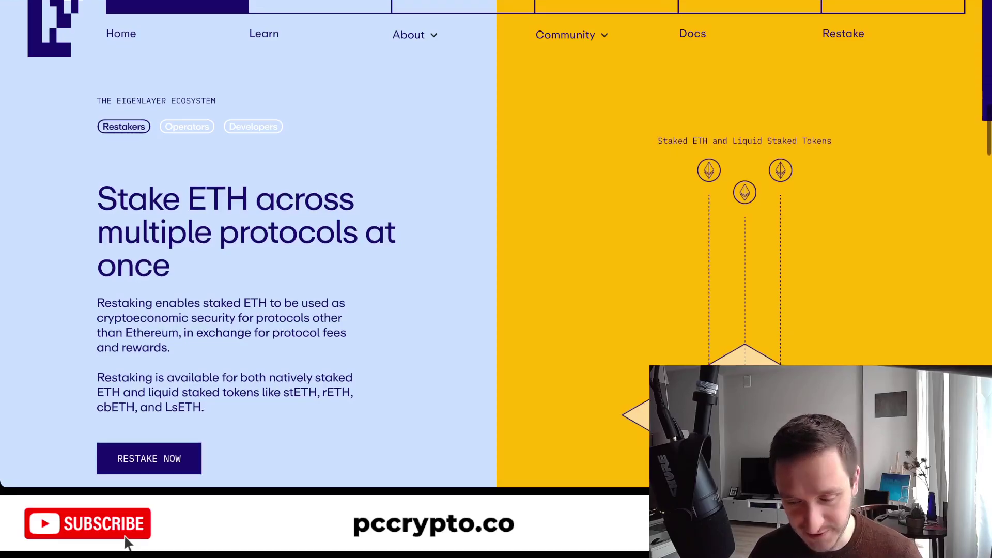
scroll(128, 542, down, 3)
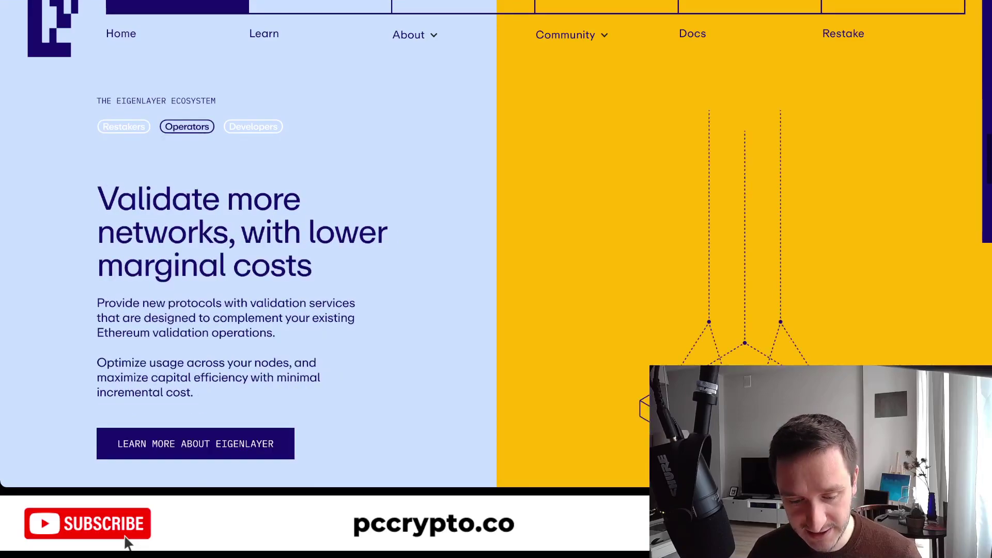
scroll(128, 542, down, 2)
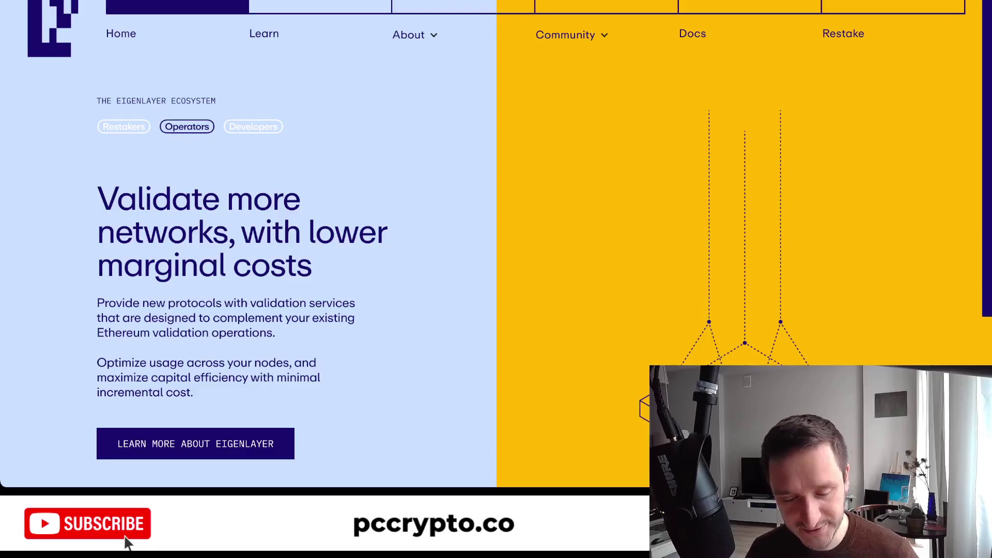
scroll(127, 542, down, 3)
scroll(127, 543, down, 2)
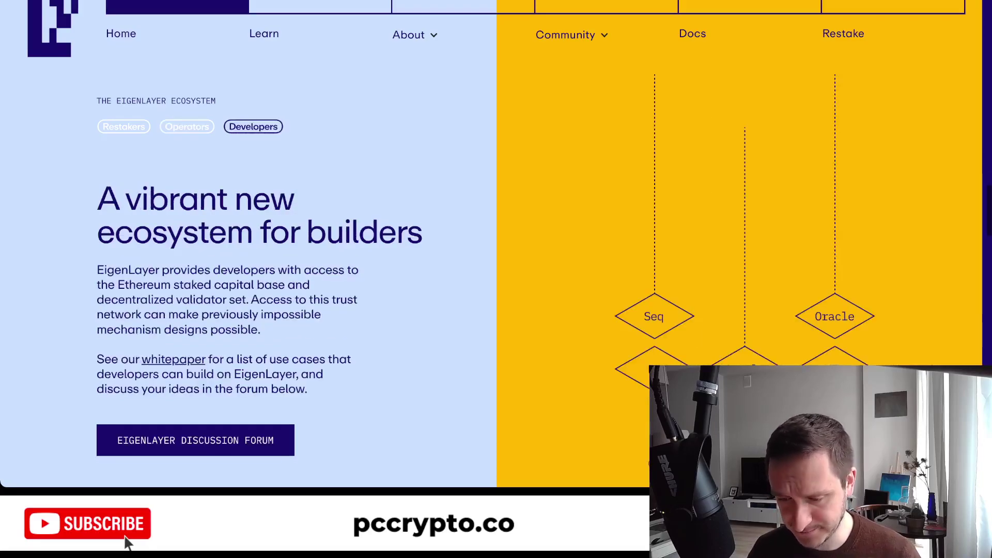
scroll(128, 543, down, 3)
scroll(127, 543, down, 5)
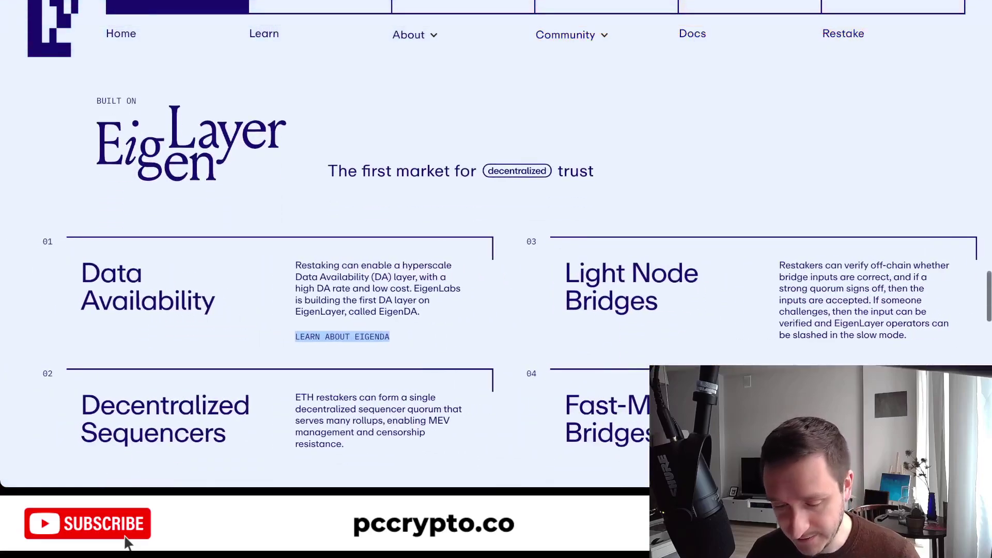
Step: Browse the use-case cards through Single-Slot Finality and 'Your Use Case Here', reaching the Stage 1 Testnet post
scroll(128, 543, down, 5)
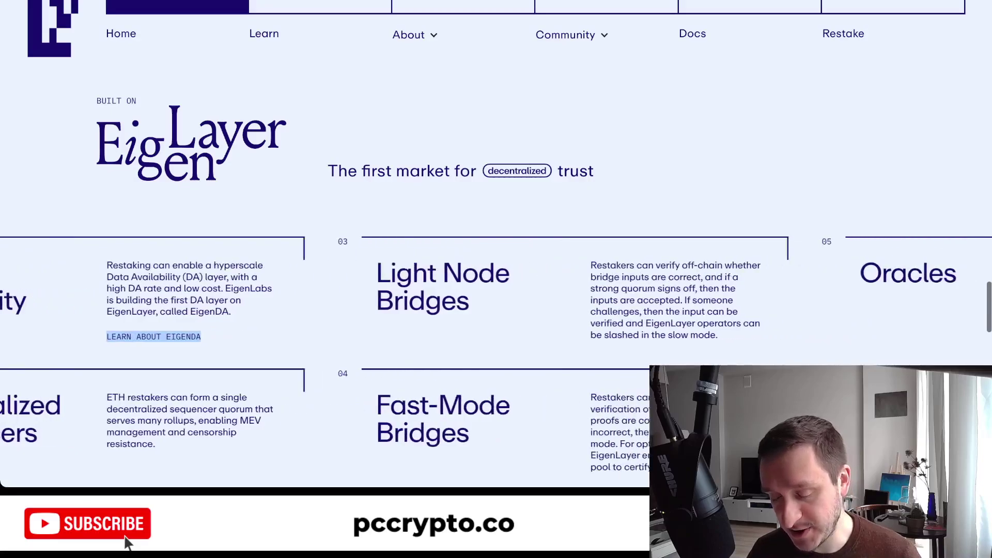
scroll(127, 543, down, 2)
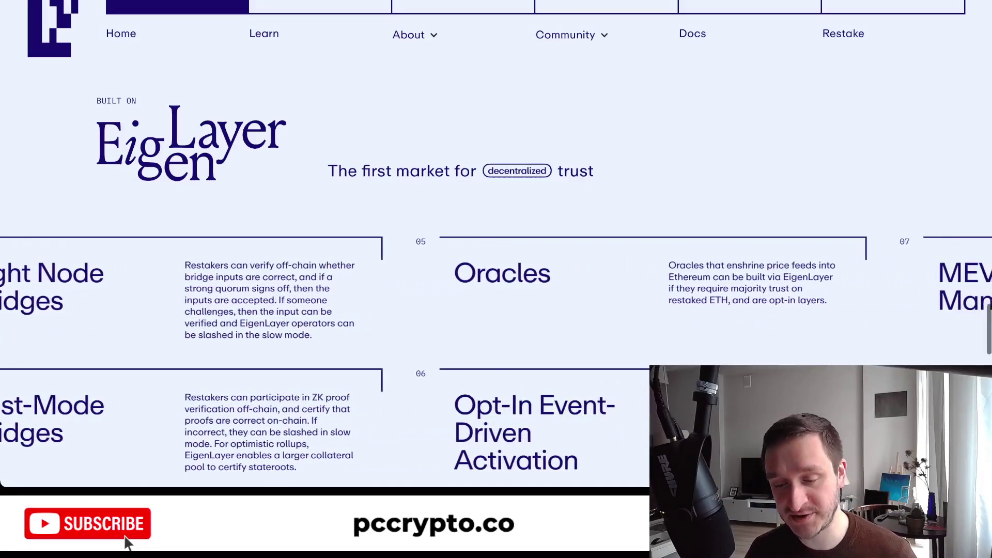
scroll(128, 543, down, 2)
scroll(128, 543, down, 2)
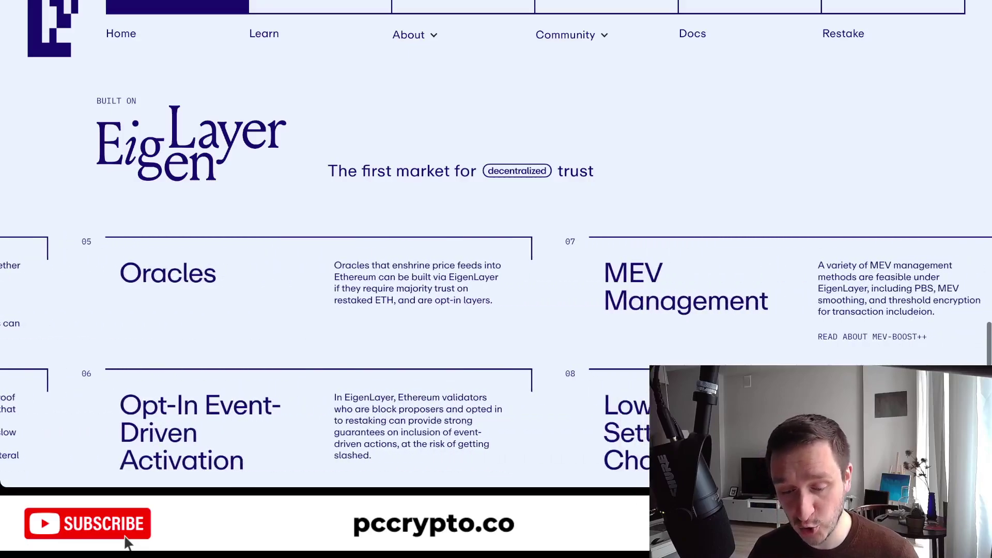
scroll(128, 542, down, 1)
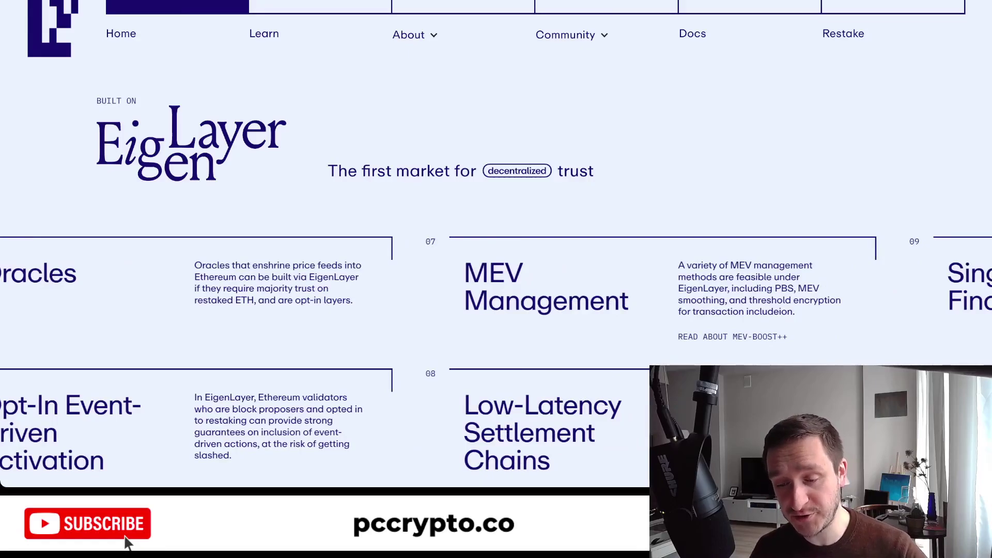
scroll(128, 542, down, 3)
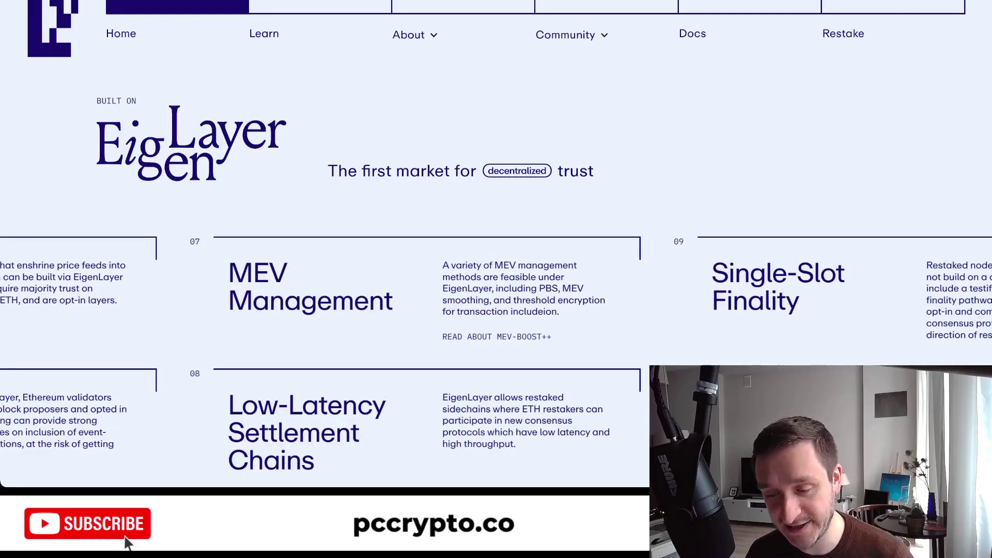
scroll(127, 542, down, 2)
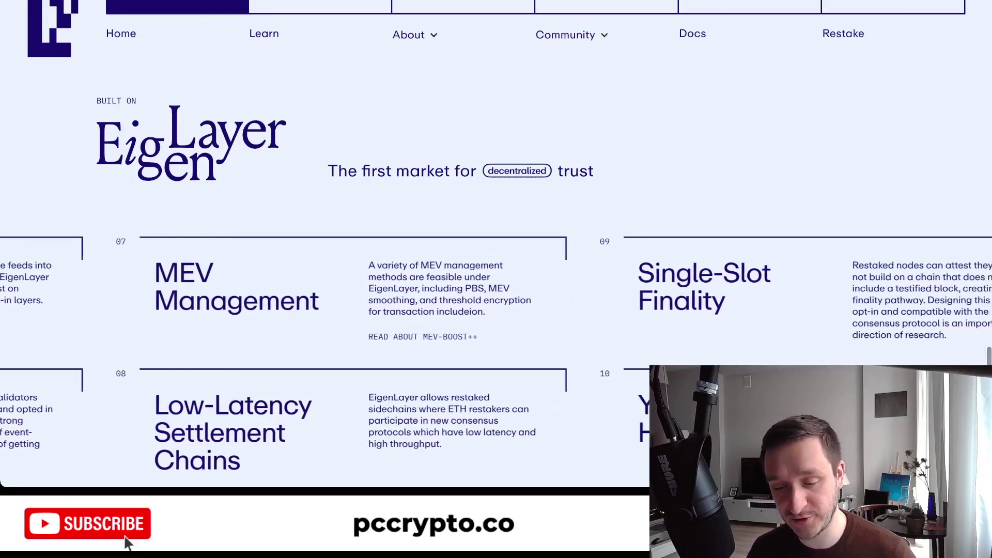
scroll(128, 543, down, 2)
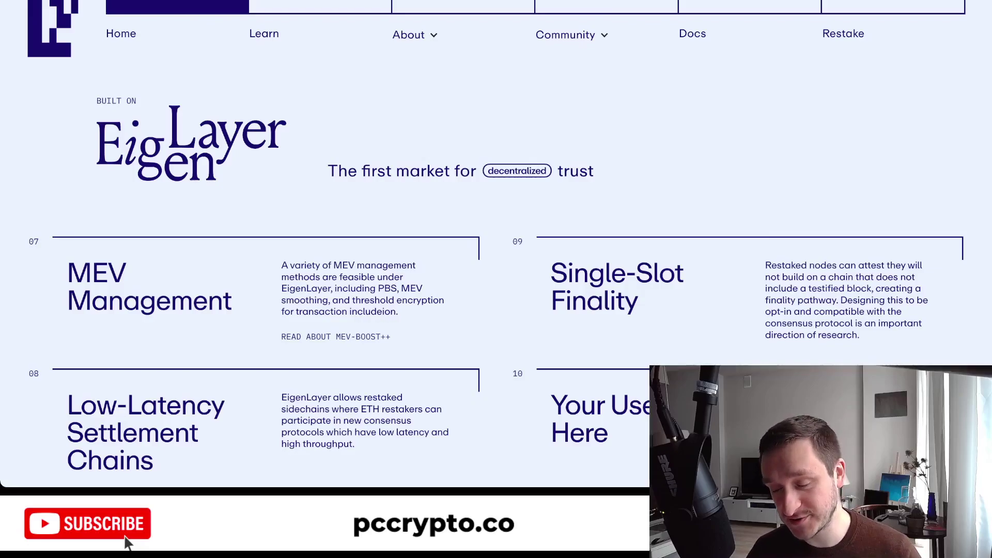
scroll(496, 243, up, 20)
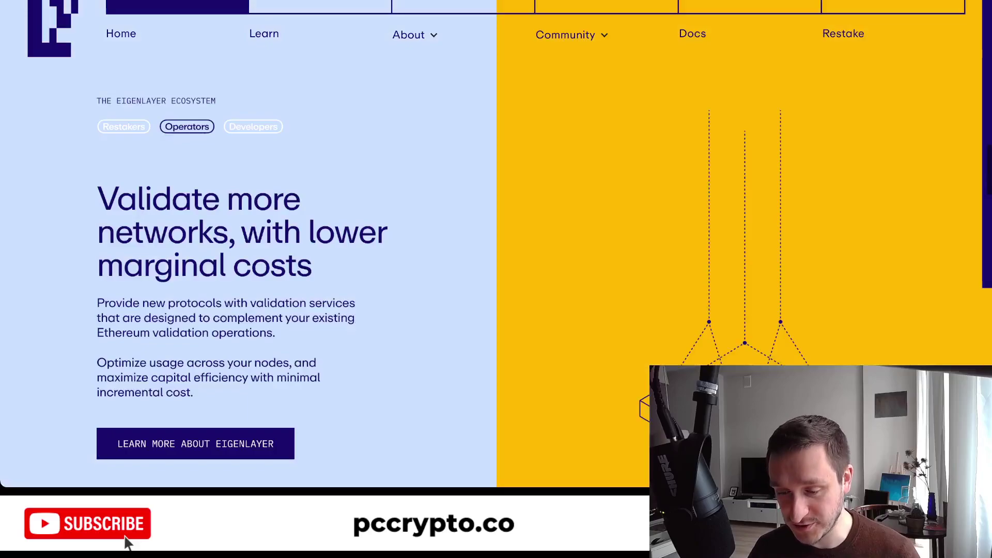
scroll(128, 542, down, 20)
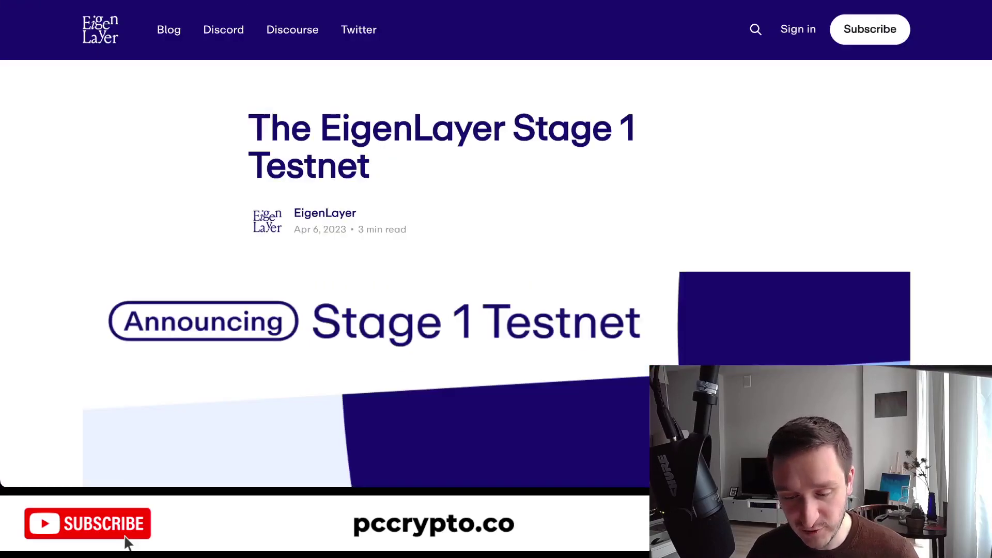
scroll(496, 243, down, 7)
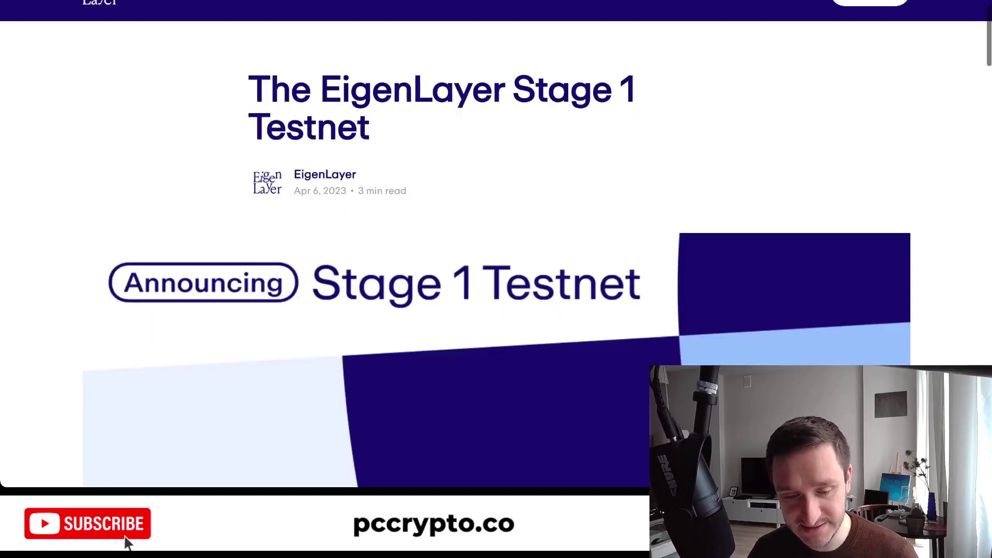
scroll(496, 243, down, 7)
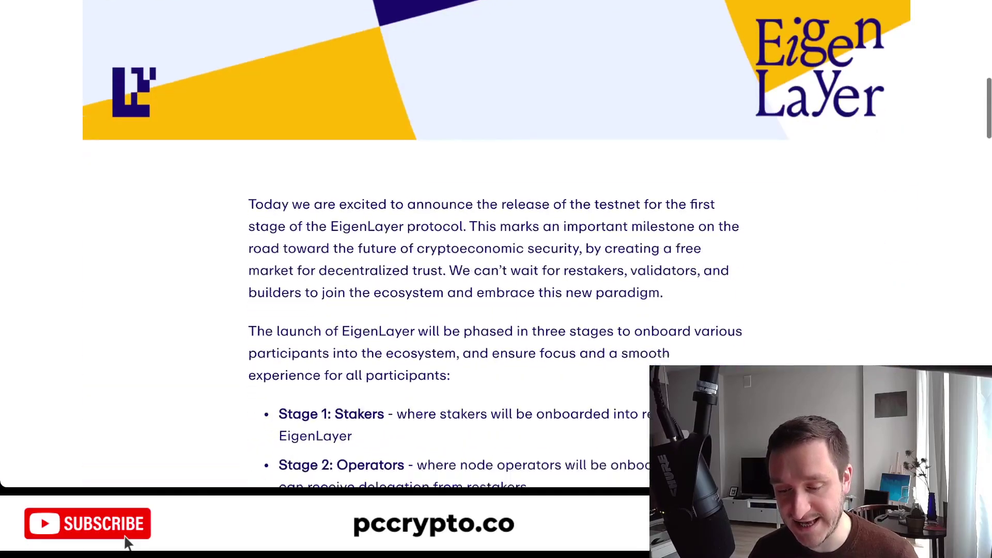
scroll(496, 243, down, 2)
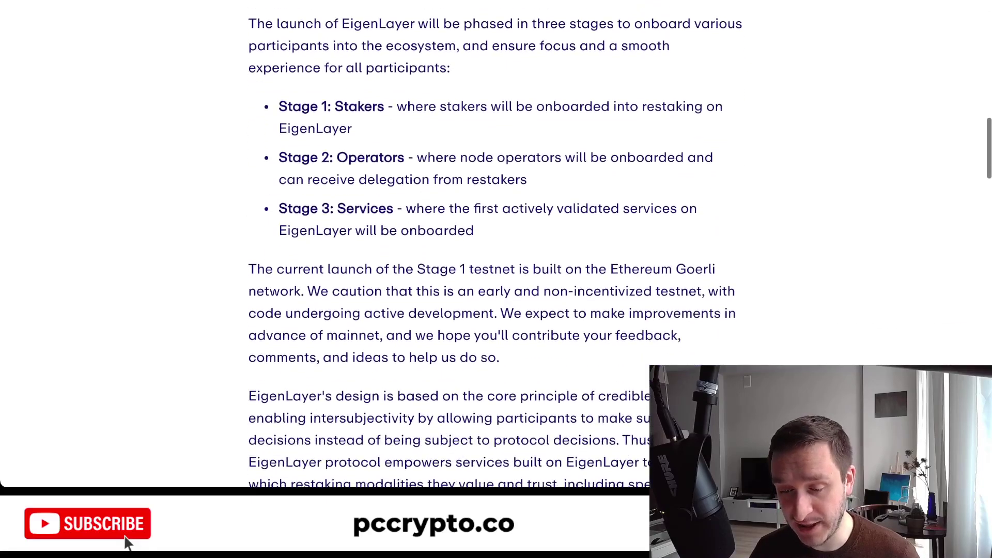
scroll(496, 242, up, 2)
scroll(496, 243, up, 1)
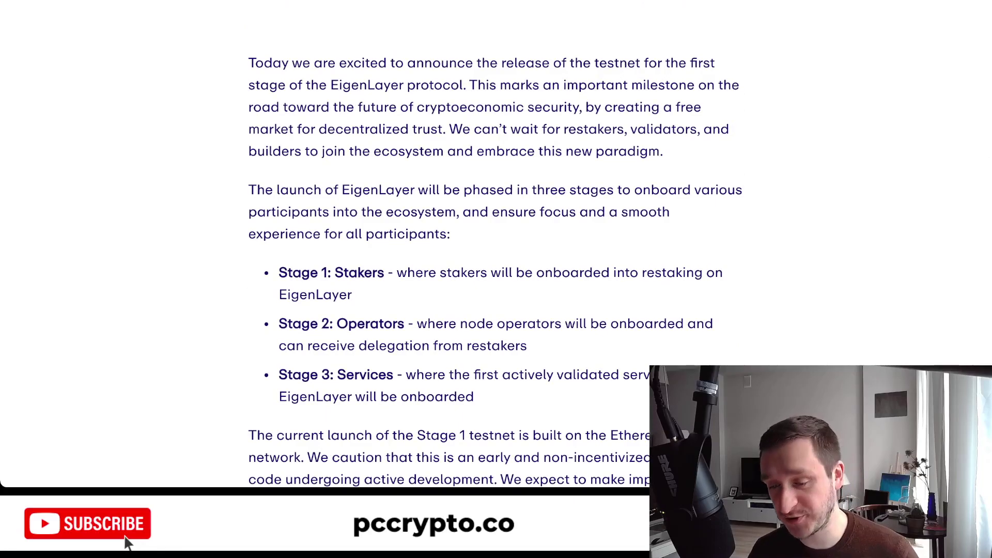
scroll(496, 243, down, 5)
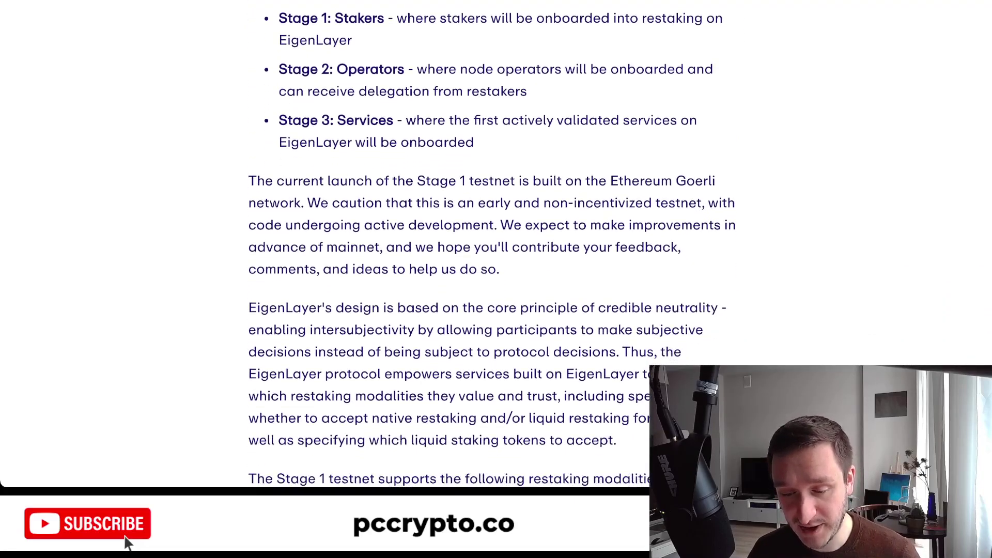
scroll(496, 242, down, 10)
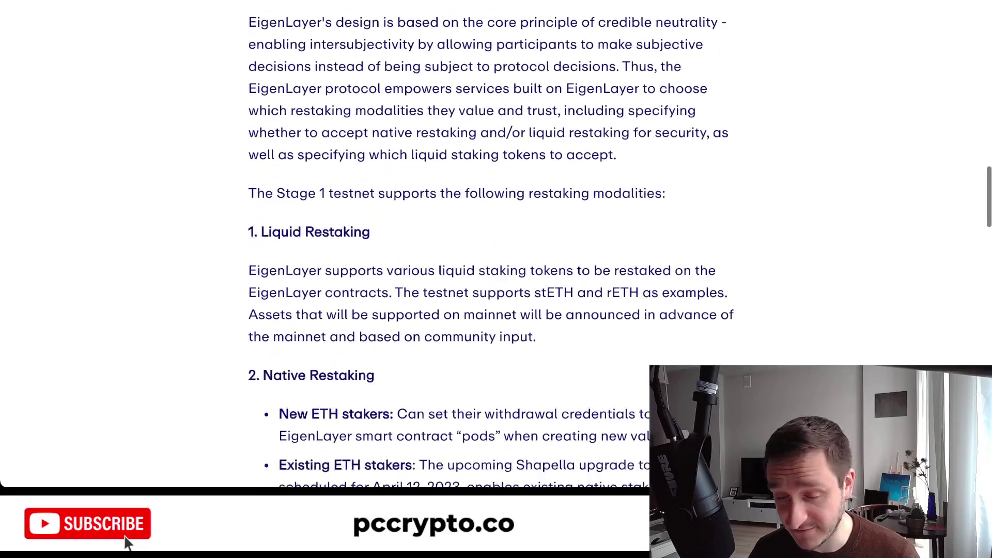
scroll(496, 242, up, 2)
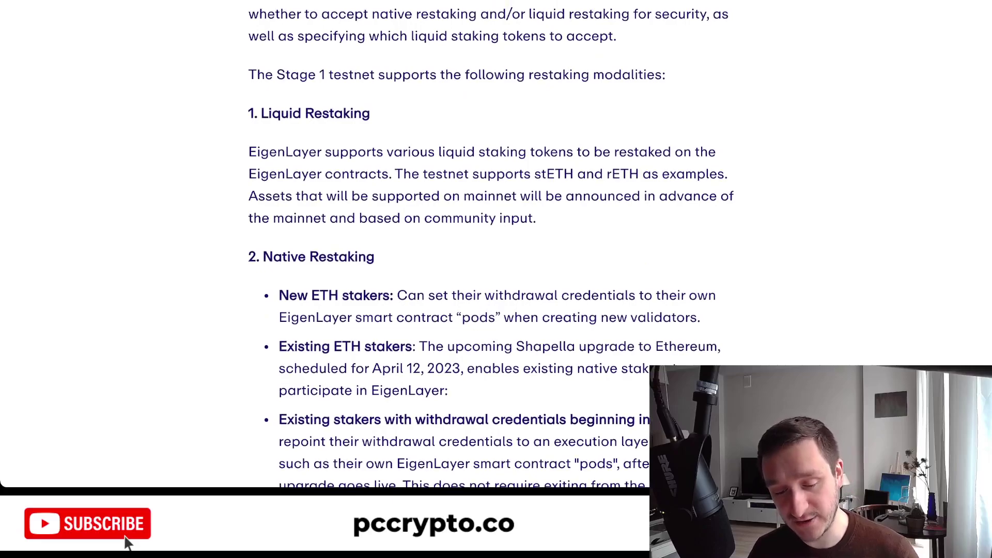
scroll(496, 243, down, 1)
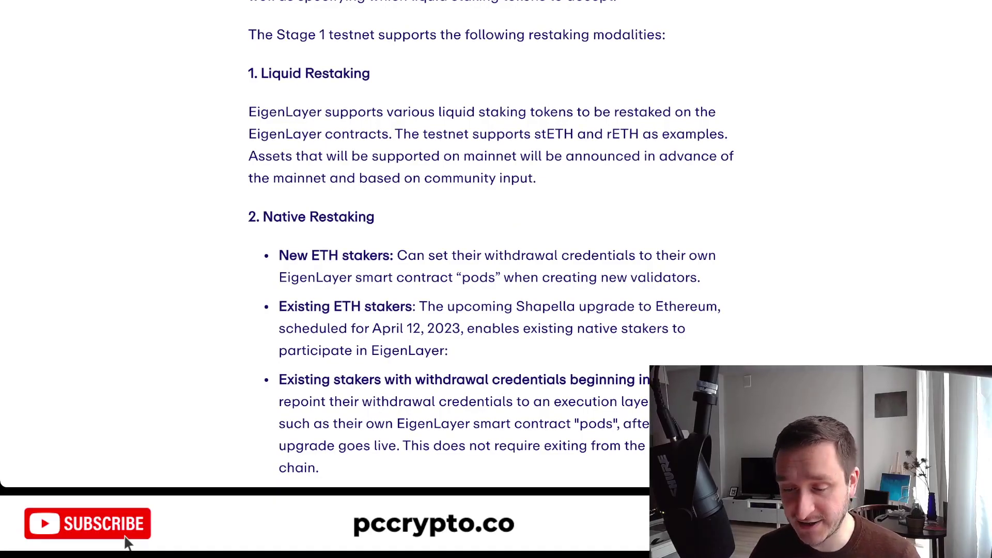
scroll(496, 243, down, 4)
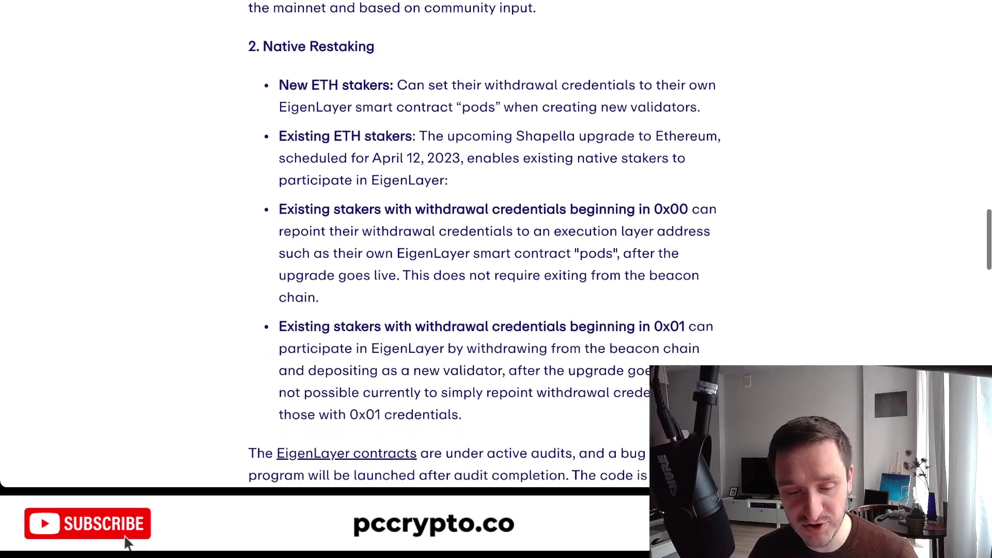
scroll(496, 243, down, 2)
scroll(496, 243, up, 2)
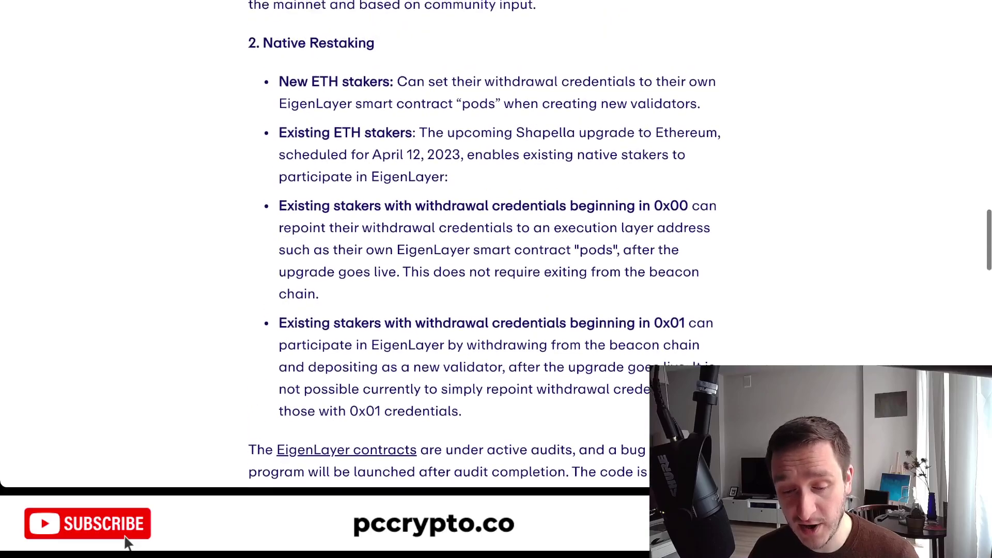
scroll(496, 243, down, 1)
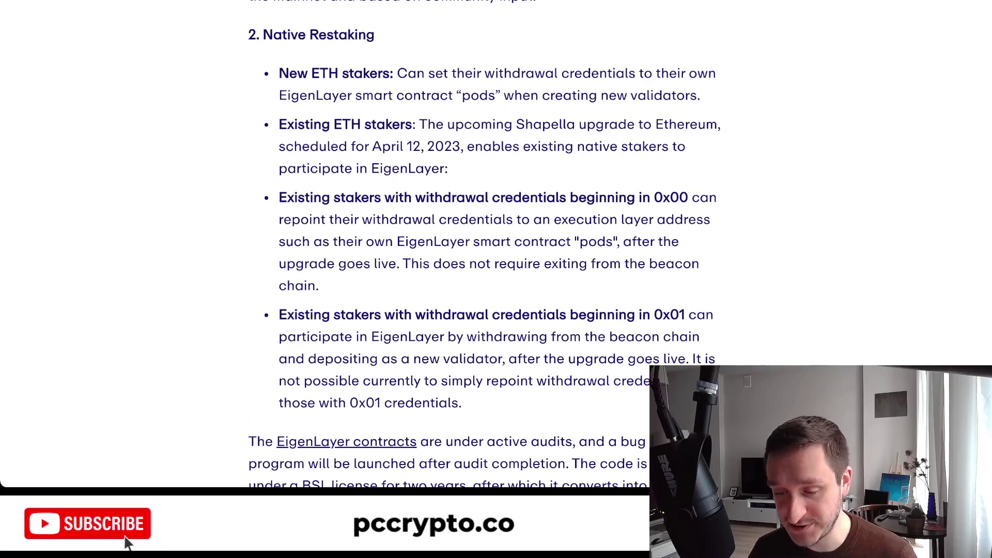
scroll(496, 243, down, 4)
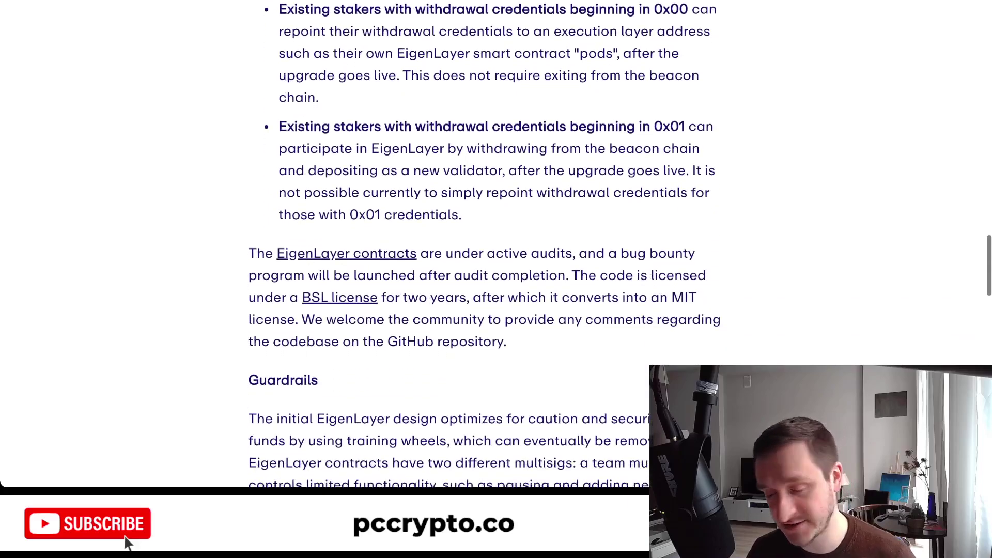
scroll(496, 243, down, 6)
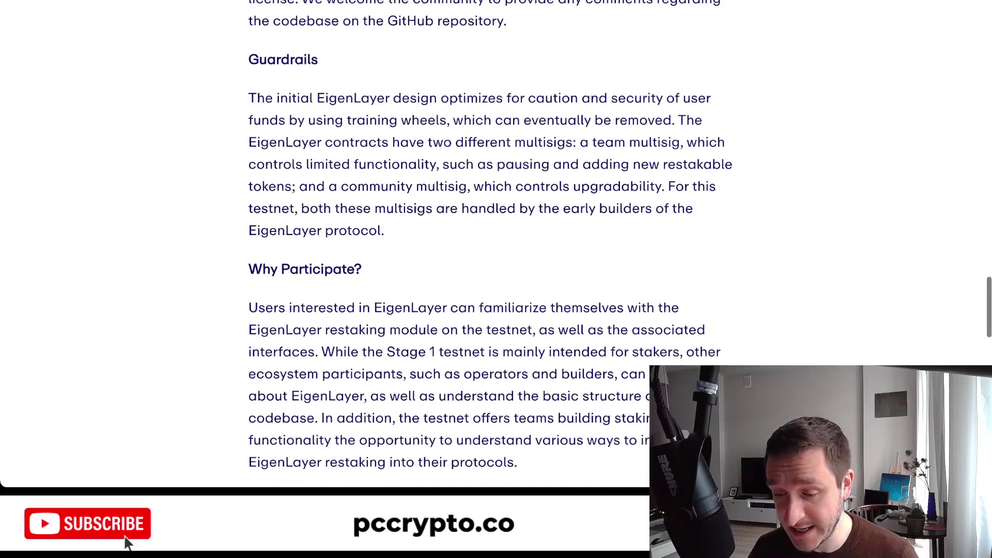
scroll(496, 242, up, 15)
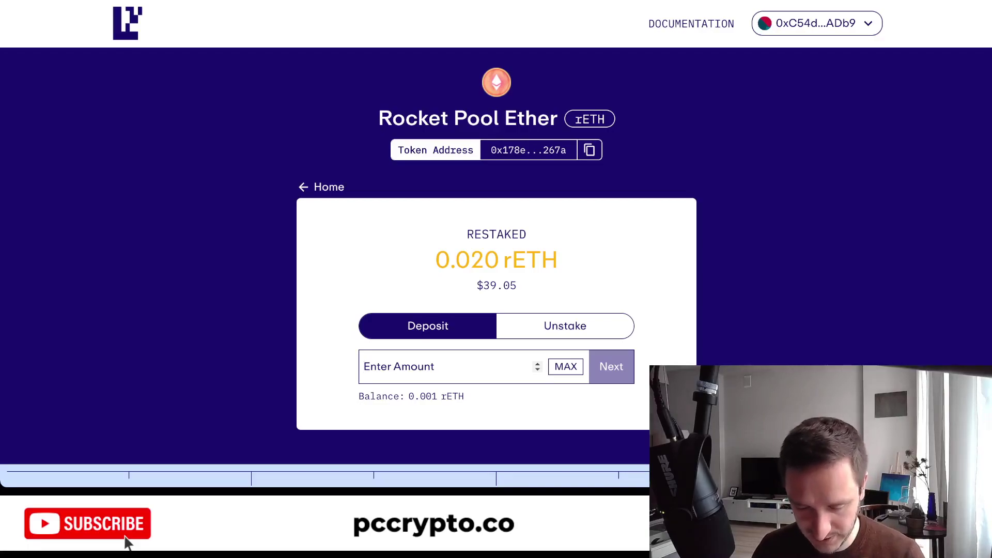
Step: Enter 0.0 in the rETH Deposit field, then return to the dashboard showing 0.03 ETH restaked
text(0.0)
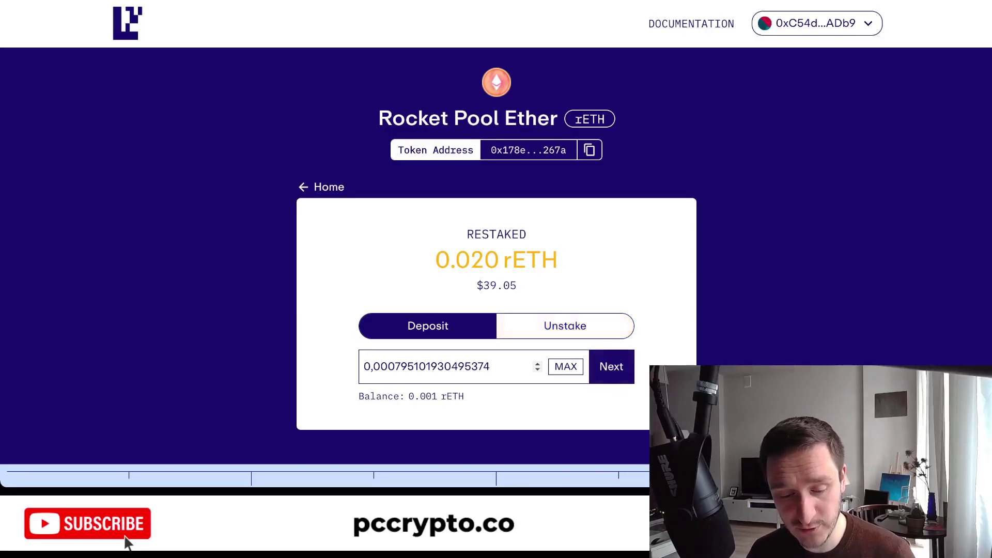
click(328, 187)
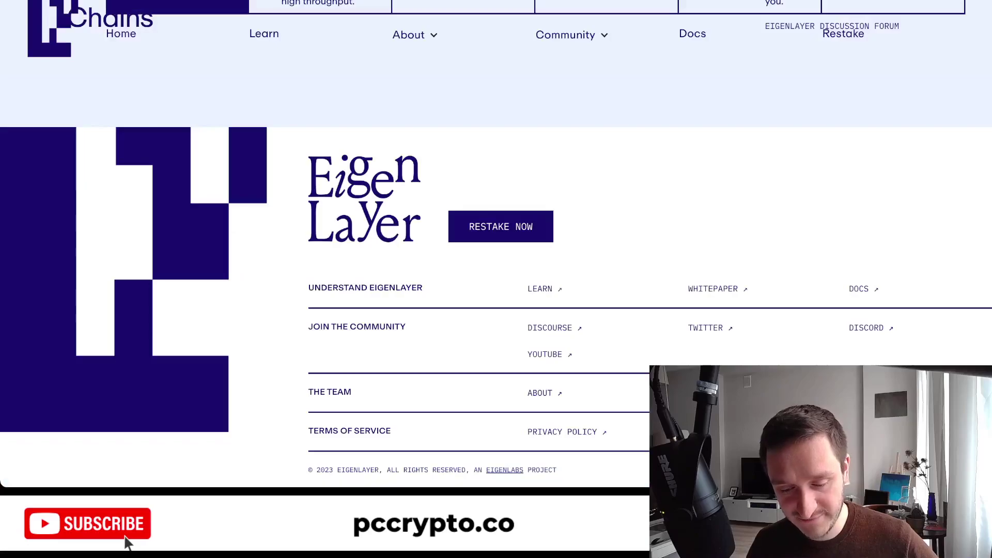
Step: Scroll back to the top and select the opening restaking paragraph on the Intro to EigenLayer docs page
scroll(496, 243, up, 15)
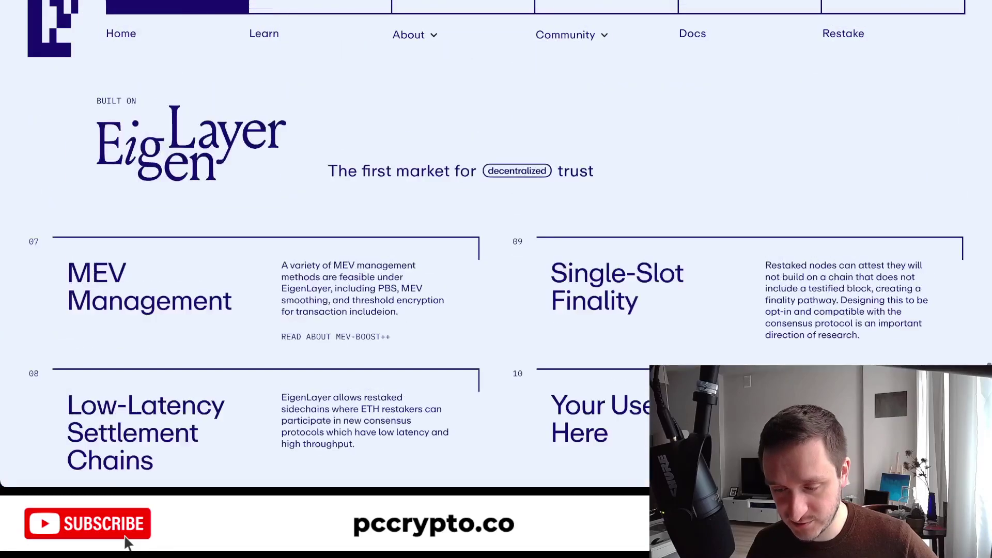
scroll(496, 242, up, 10)
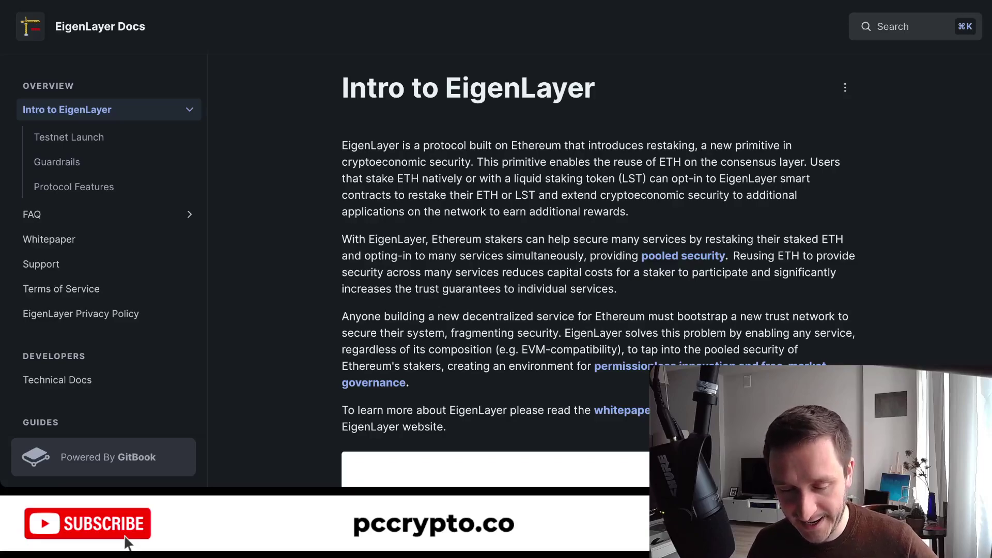
triple_click(486, 178)
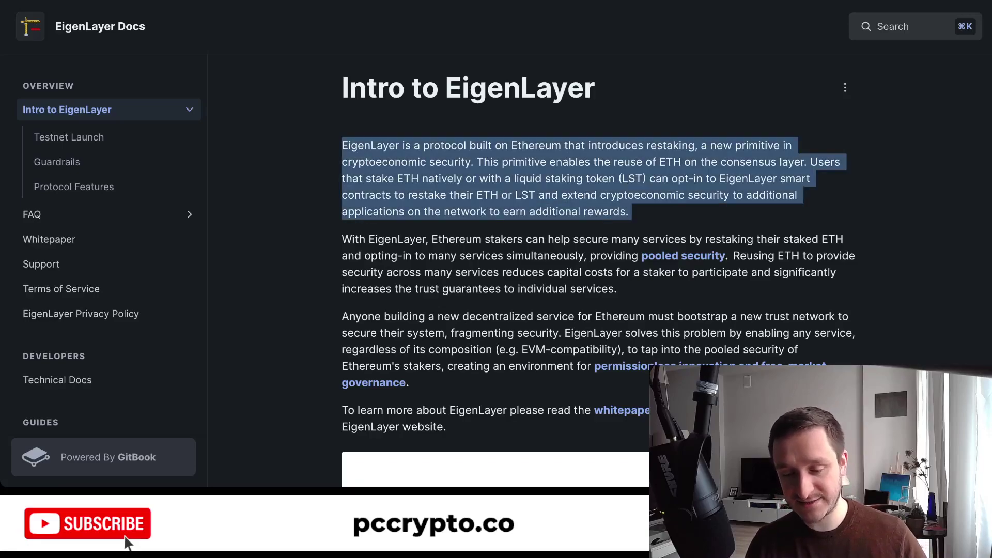